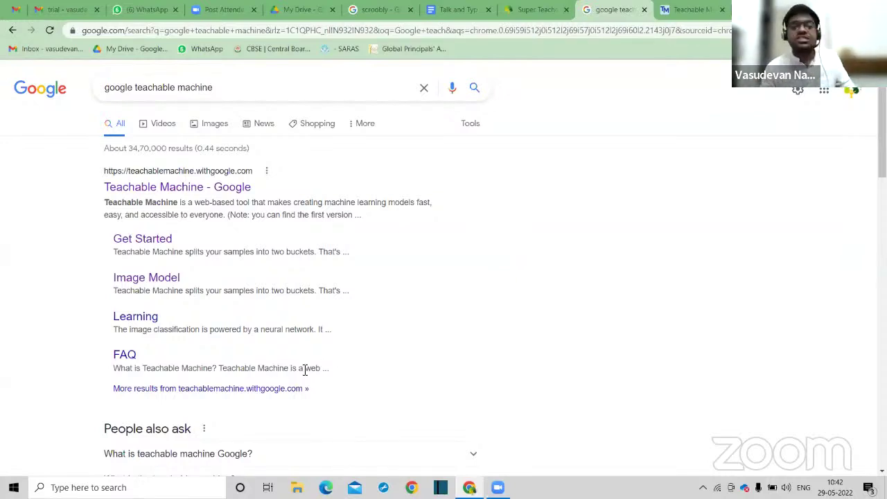
Open the Teachable Machine site from the search results in a new tab and start a standard image model project
right_click(189, 195)
left_click(208, 201)
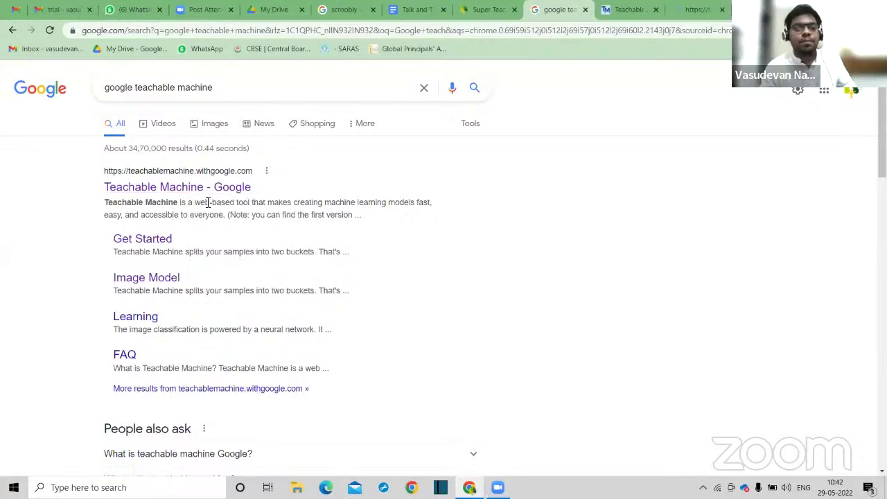
left_click(695, 9)
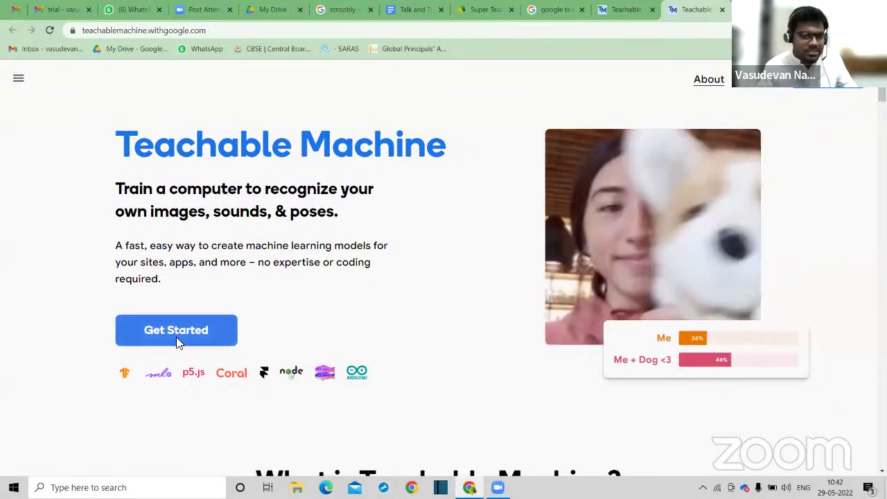
left_click(177, 339)
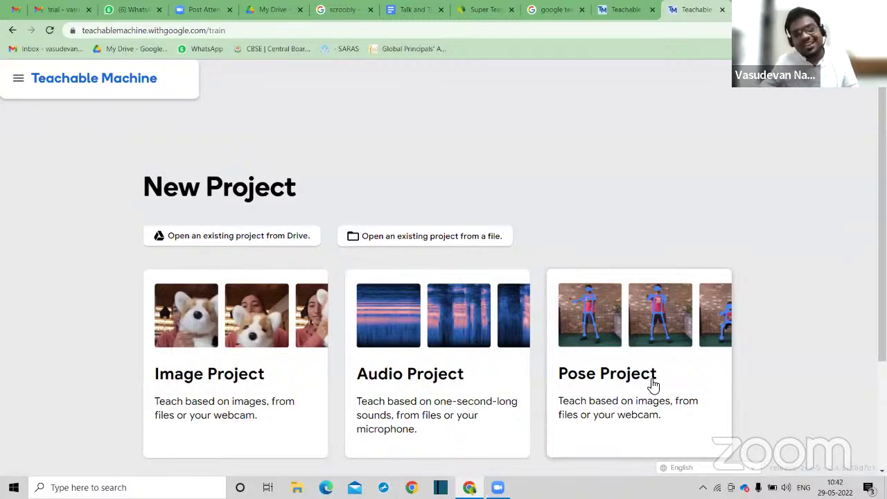
left_click(184, 336)
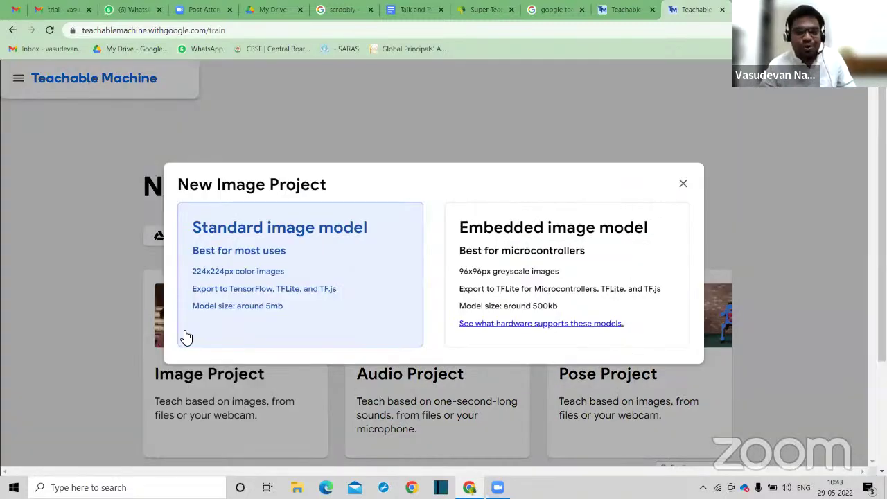
left_click(286, 261)
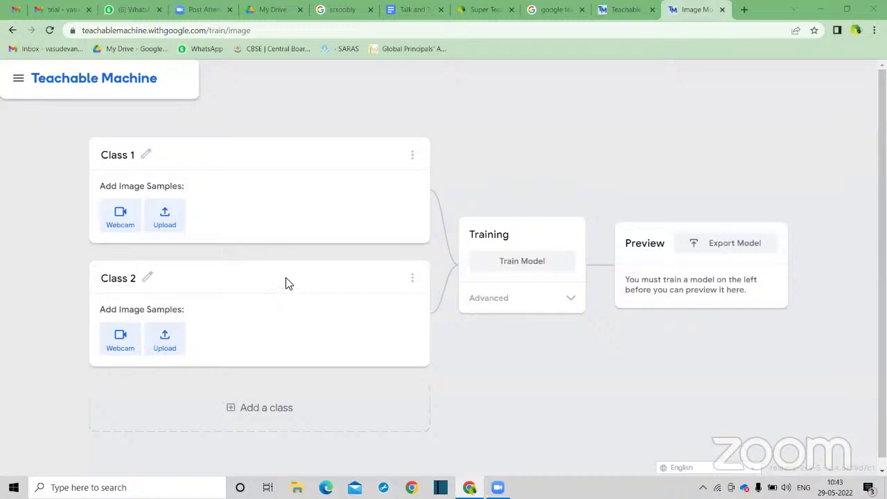
Rename the first class as the person's name plus "is happy" and the second as the name plus "is Sad"
left_click(118, 155)
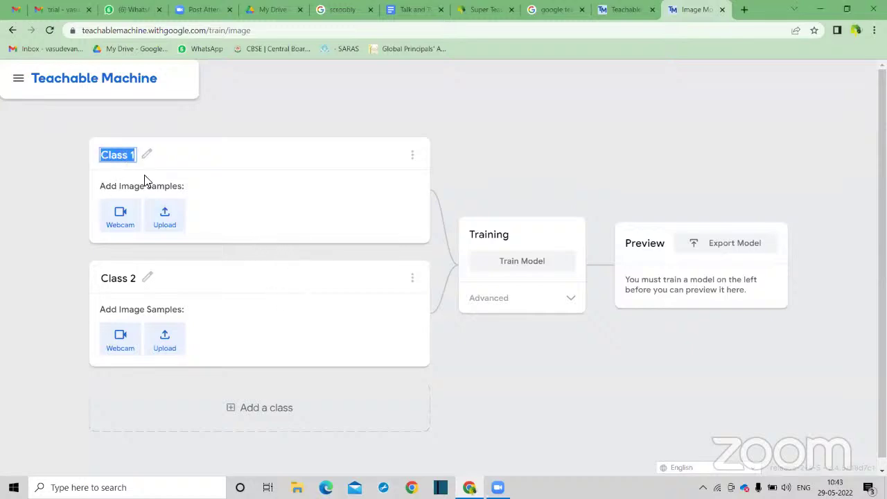
type("Vasu is happy")
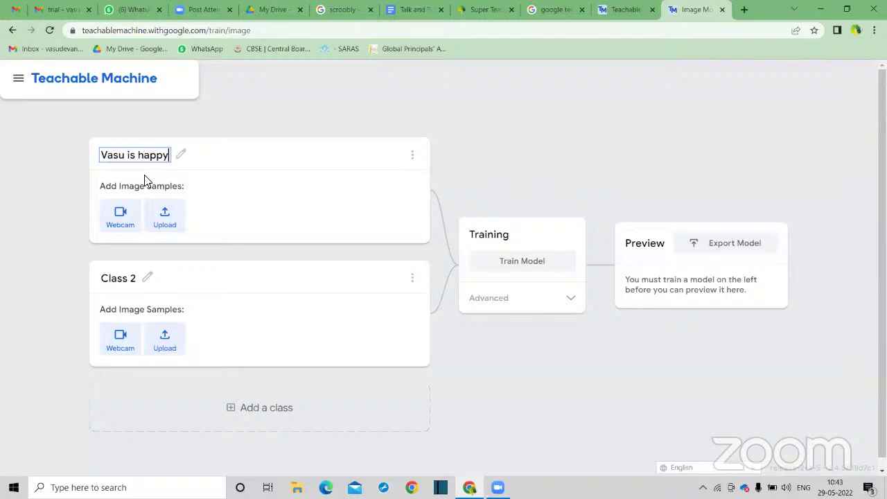
left_click(126, 280)
type("Vasu")
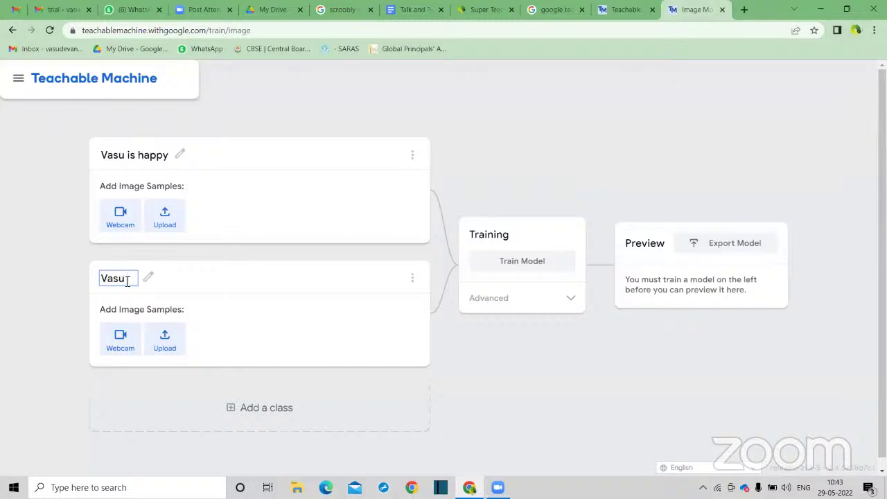
type(" is Sad")
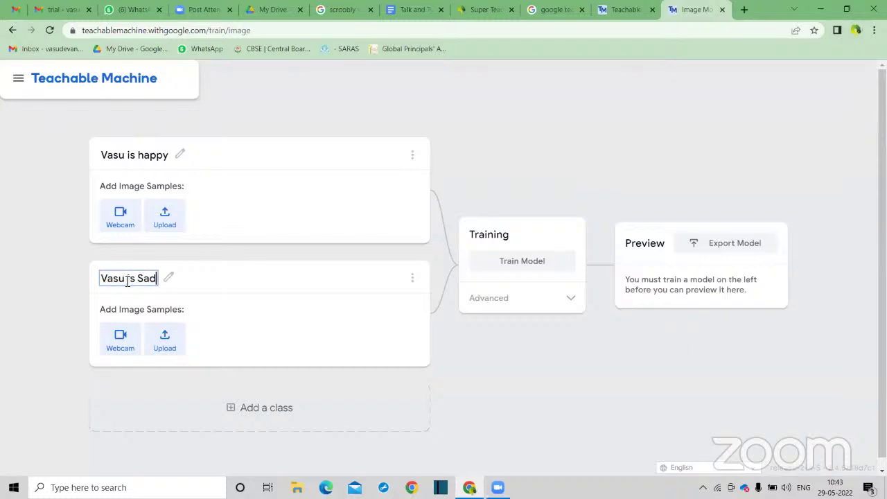
Record webcam image samples for both classes, about 33 of a smiling face for happy and about 29 of a crying pose for sad
left_click(119, 217)
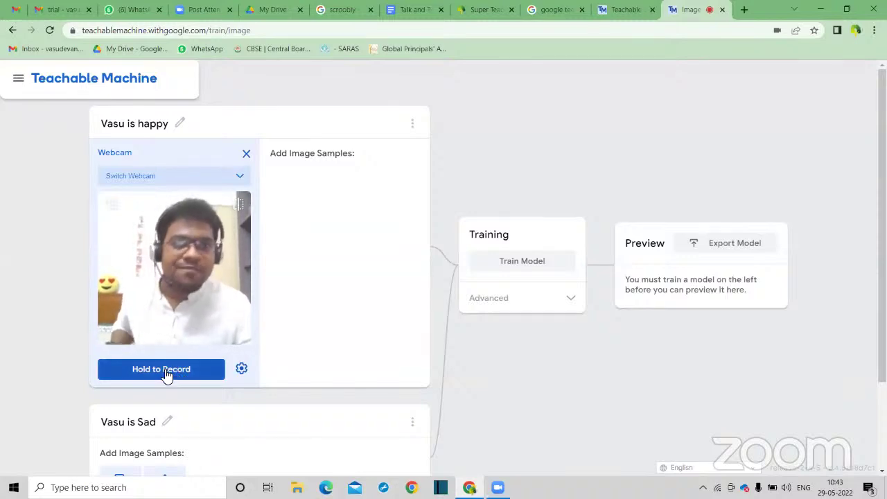
left_click_drag(167, 374, 169, 373)
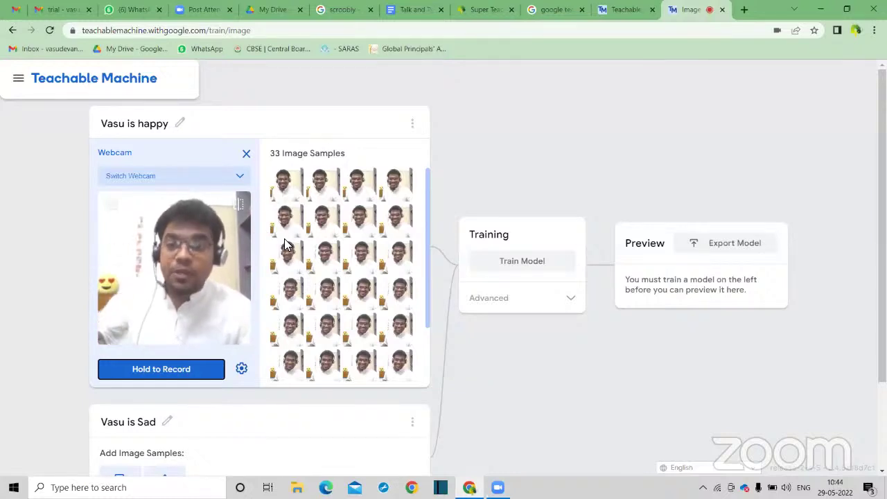
scroll(251, 287, "down", 1)
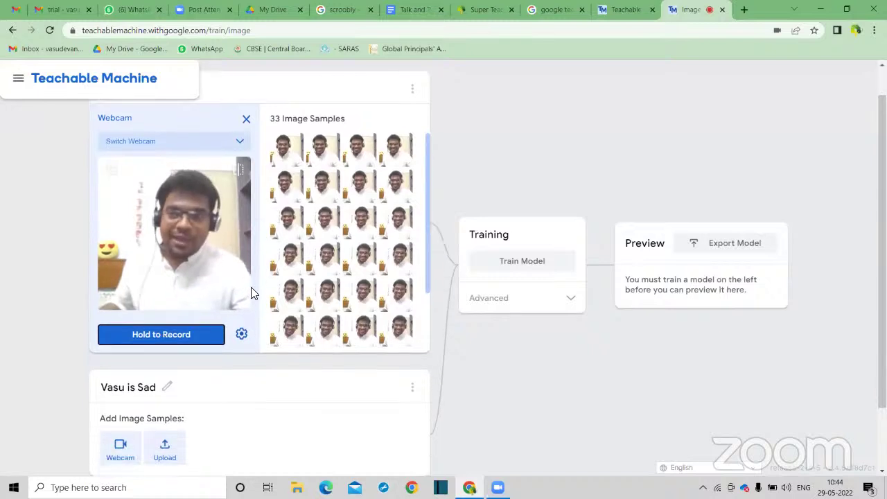
scroll(250, 287, "down", 2)
left_click(122, 368)
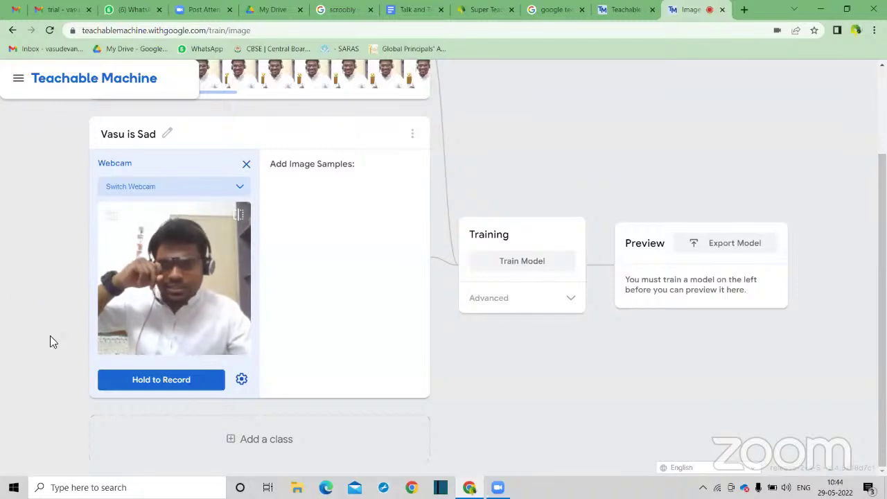
left_click(159, 390)
left_click_drag(160, 390, 162, 384)
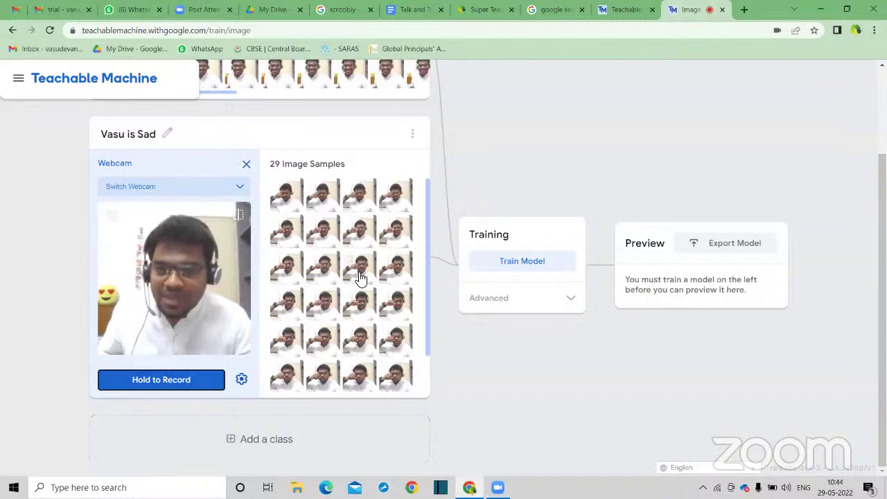
Review the recorded image samples of the happy and sad classes and train the model on them
scroll(357, 279, "up", 2)
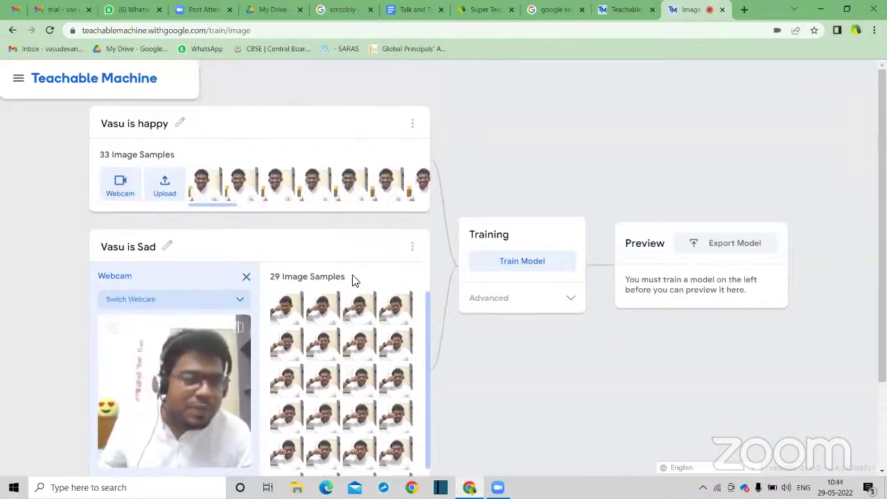
scroll(278, 337, "down", 2)
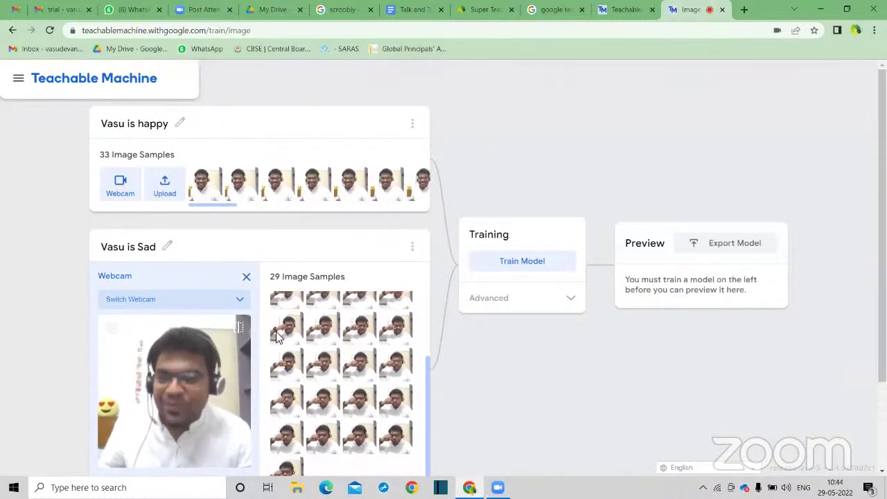
scroll(200, 317, "down", 2)
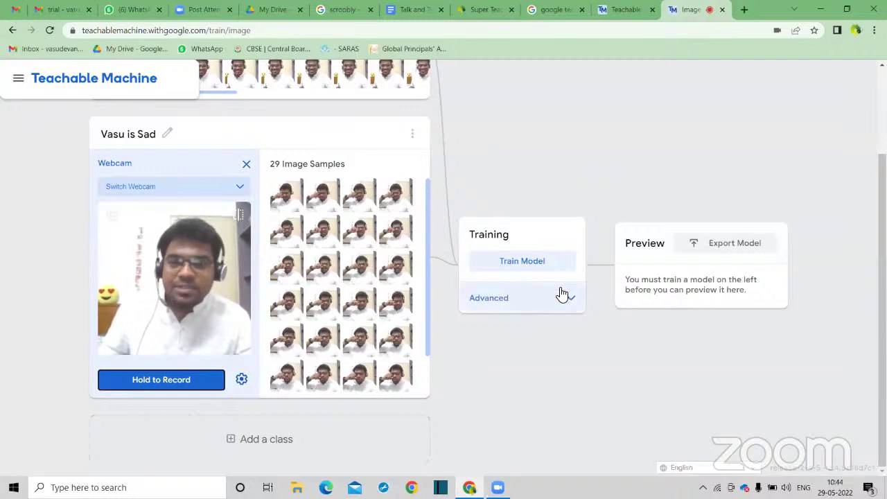
left_click(539, 262)
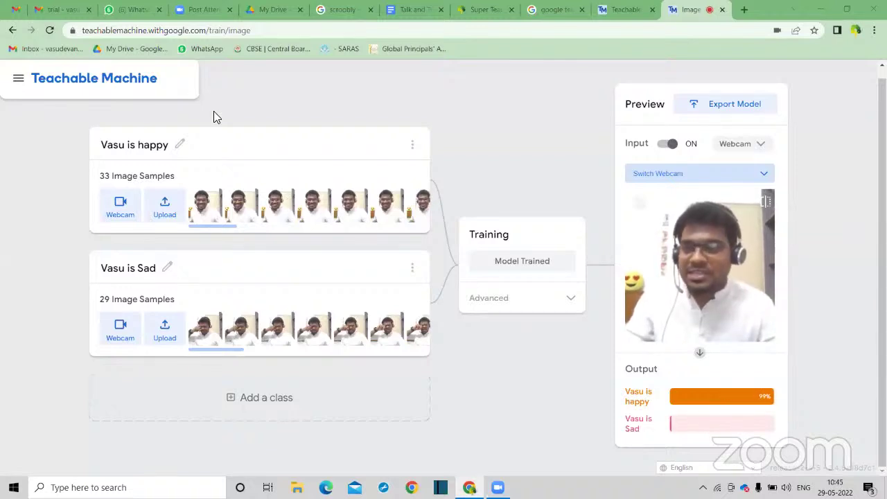
Create another new image project with the standard image model, keeping the trained project open in its own tab
left_click(18, 77)
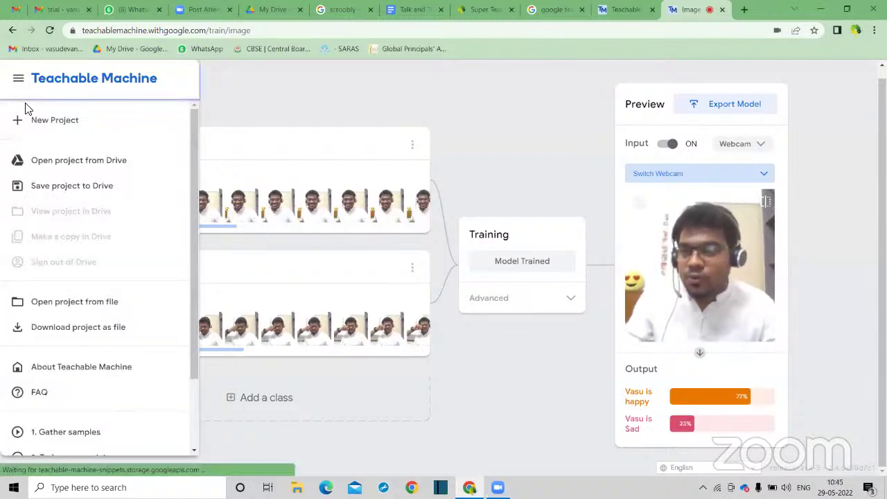
left_click(38, 128)
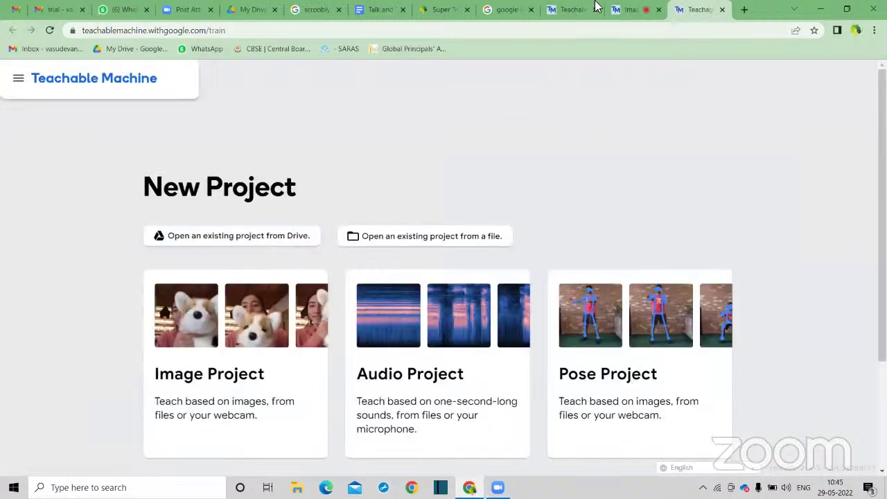
left_click(631, 10)
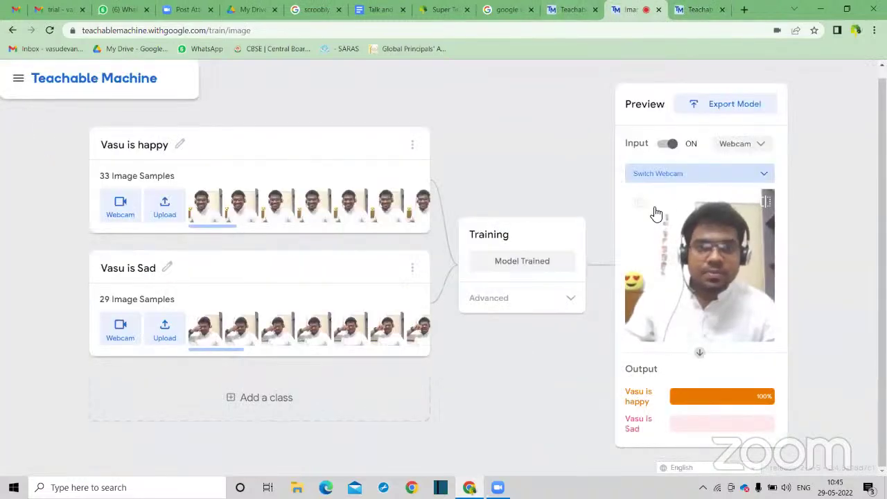
left_click(698, 9)
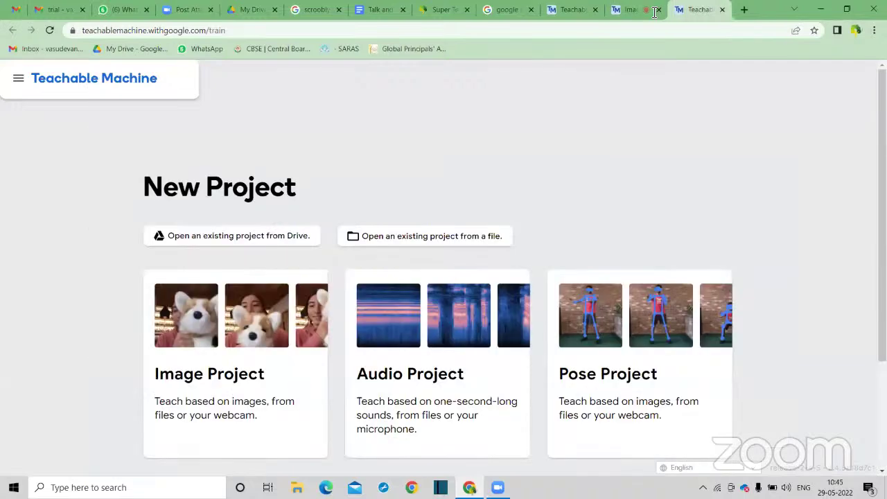
left_click(305, 298)
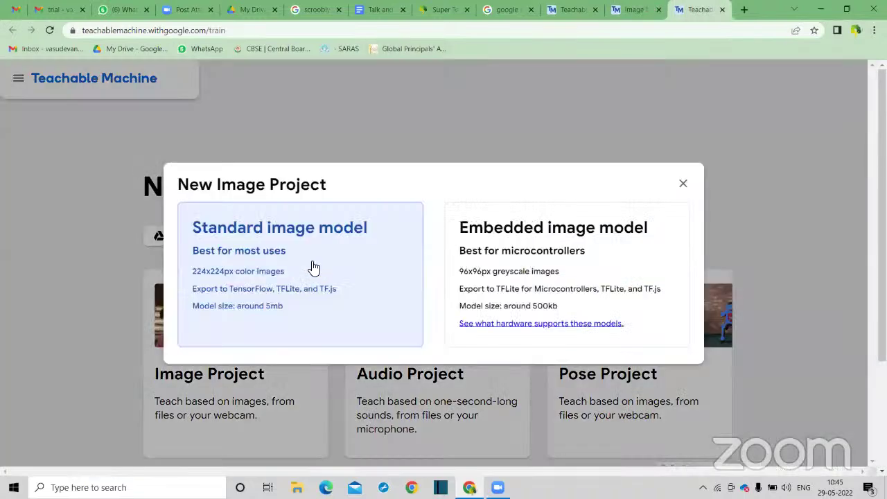
left_click(311, 267)
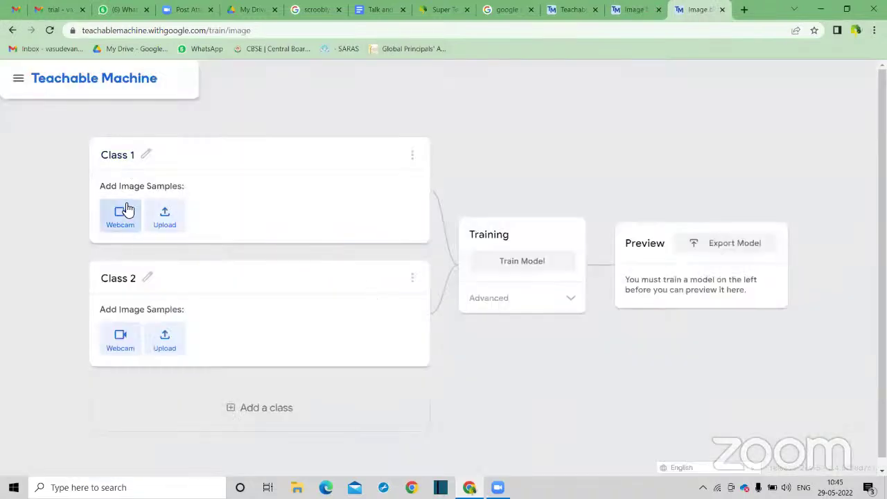
Rename Class 1 as "This is me" and Class 2 as "This is my smiley pillow"
left_click(124, 159)
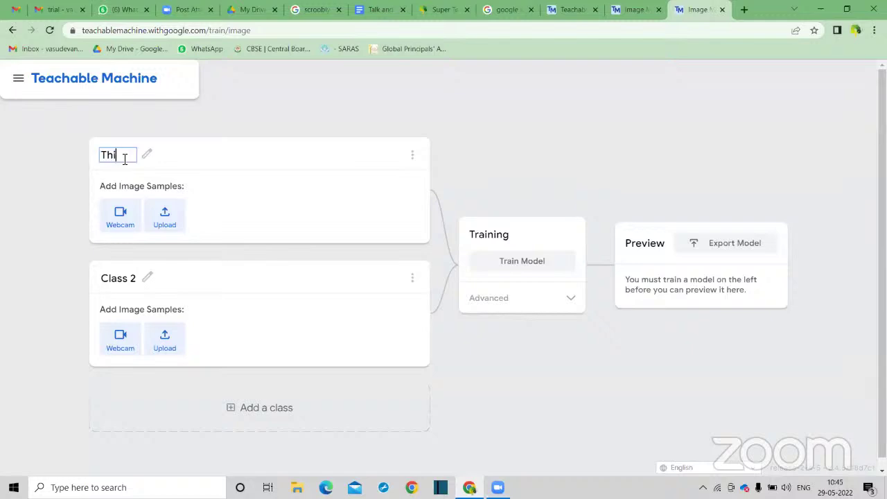
type("This is me")
left_click(132, 280)
type("This is my smiley p")
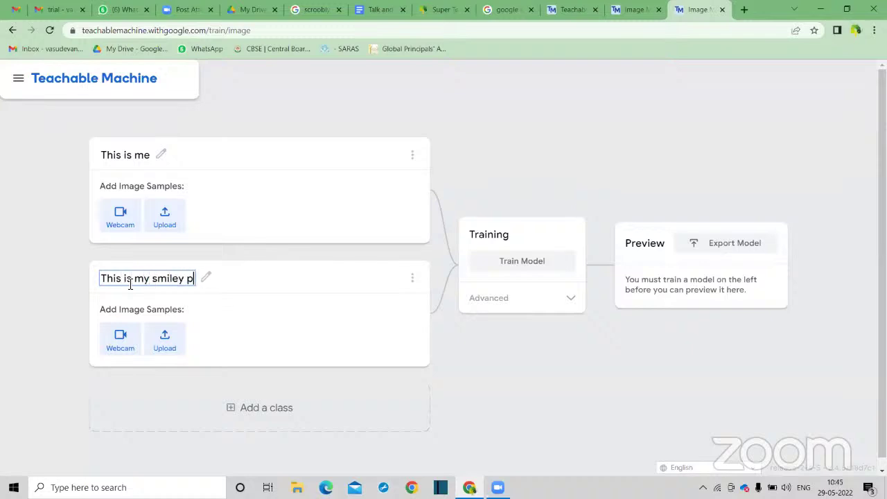
type("illow")
Record webcam image samples for both classes, about 22 of the person and about 31 of the smiley pillow
left_click(115, 216)
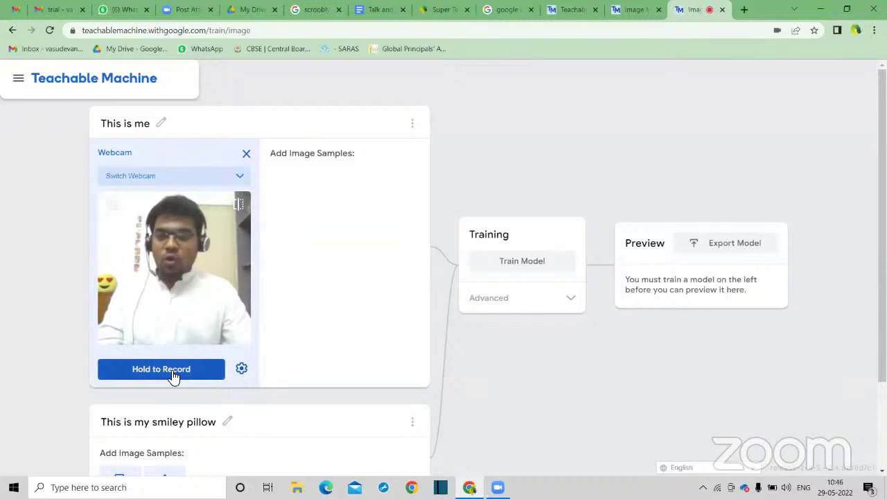
left_click_drag(173, 376, 174, 374)
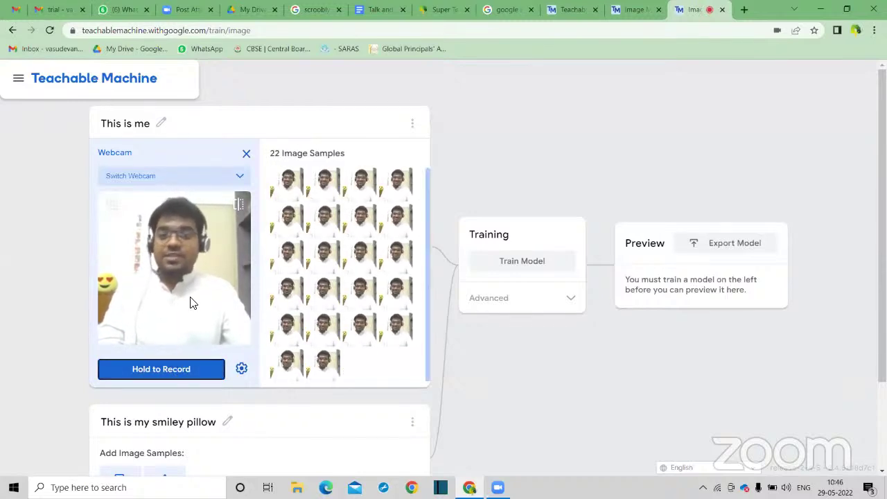
scroll(192, 332, "down", 2)
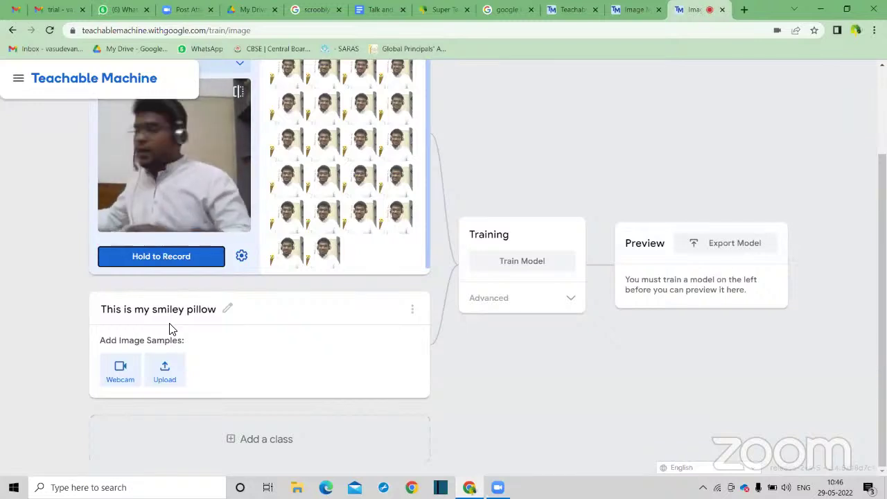
left_click(123, 368)
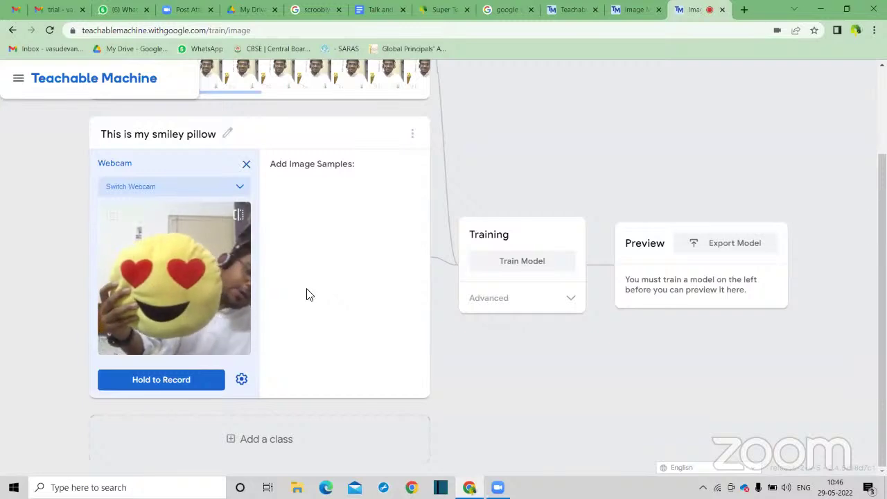
left_click_drag(187, 385, 187, 386)
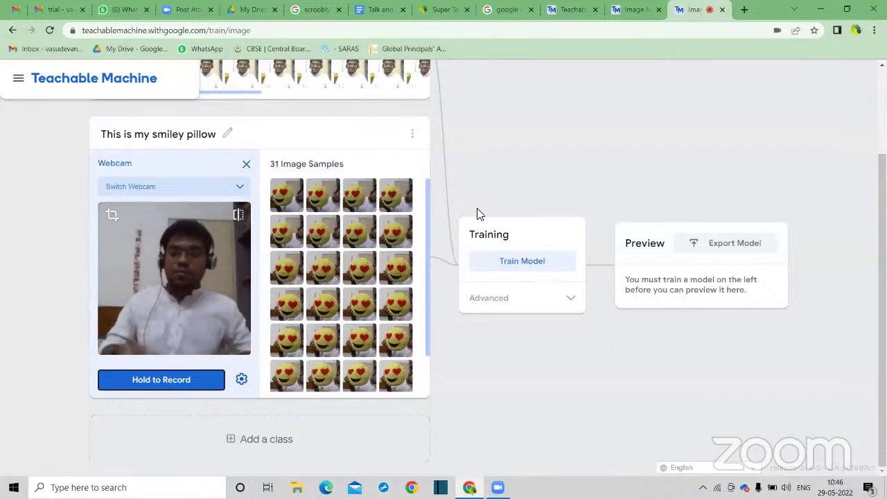
Add a third class and name it "This is my notebook"
left_click(249, 449)
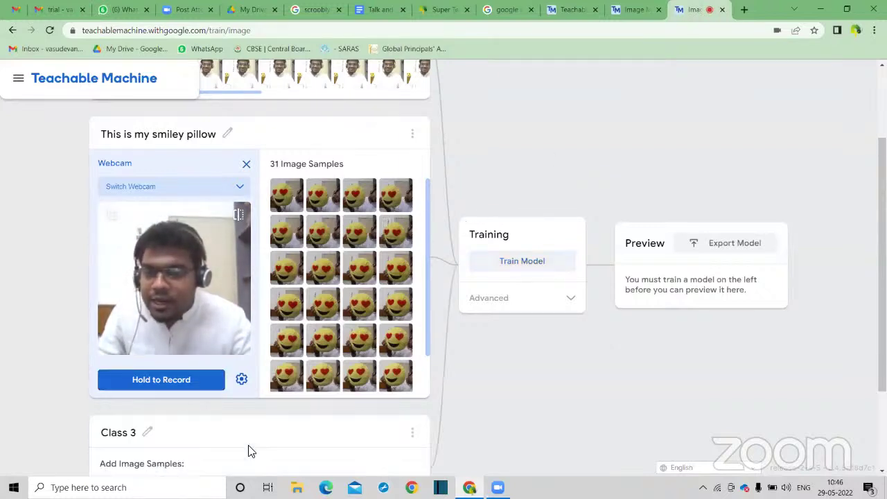
scroll(283, 396, "down", 2)
left_click(128, 308)
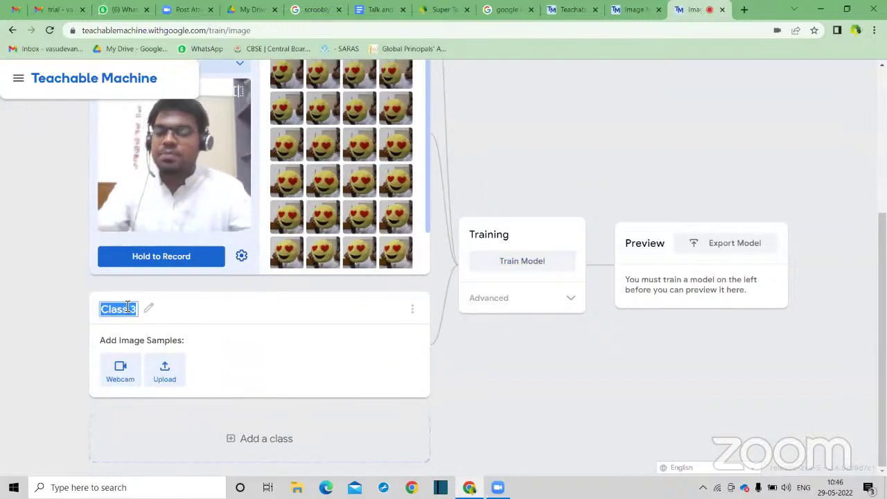
type("This is my notebook")
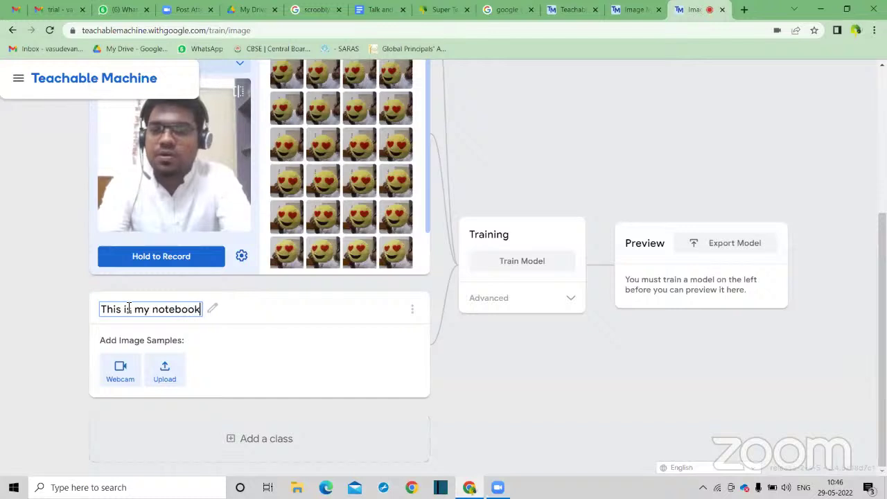
key("Return")
Record about 34 webcam image samples of the notebook for the "This is my notebook" class
left_click(122, 369)
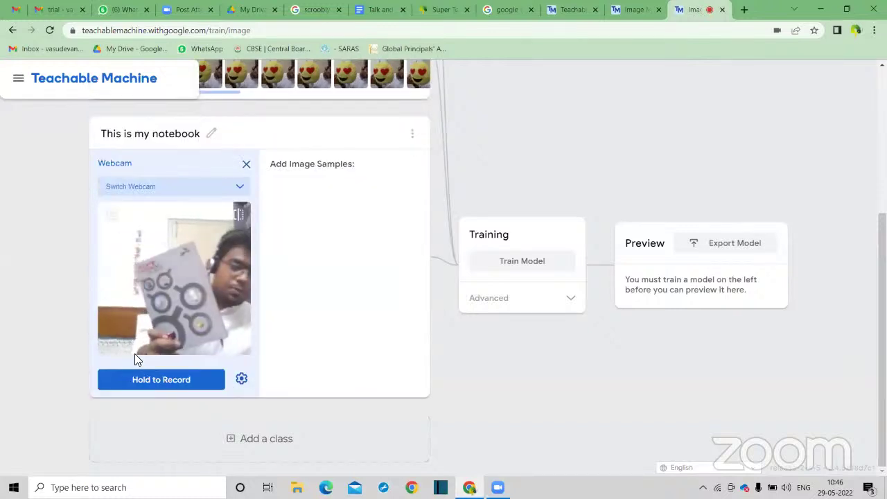
left_click_drag(148, 379, 149, 384)
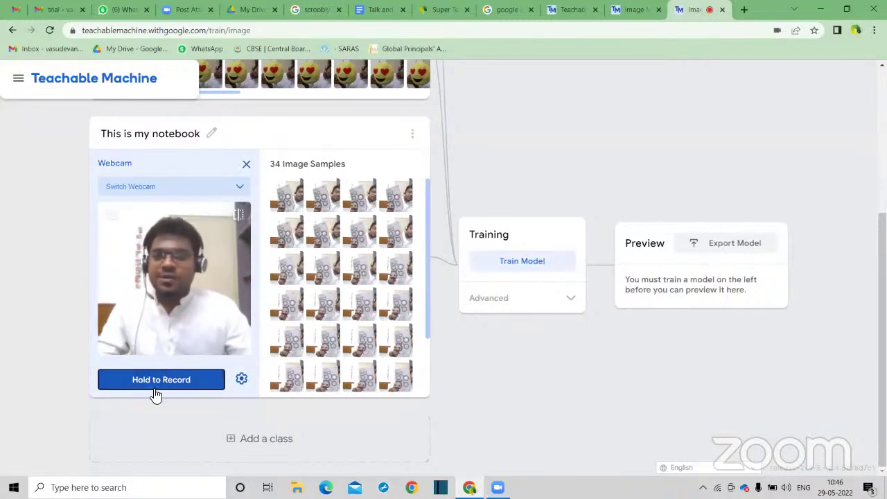
Add a fourth class named "Nothing" and record about 22 webcam samples of the background without the person's face or objects
left_click(287, 448)
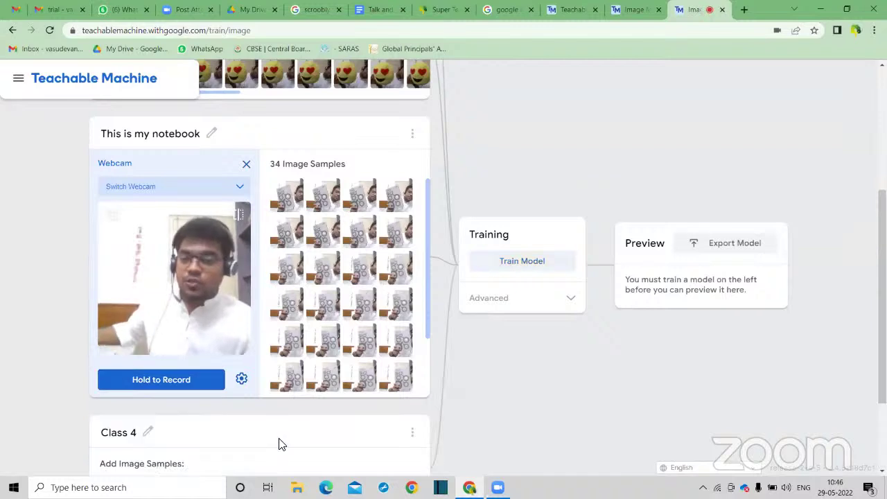
scroll(139, 416, "down", 2)
left_click(123, 317)
type("Nothing")
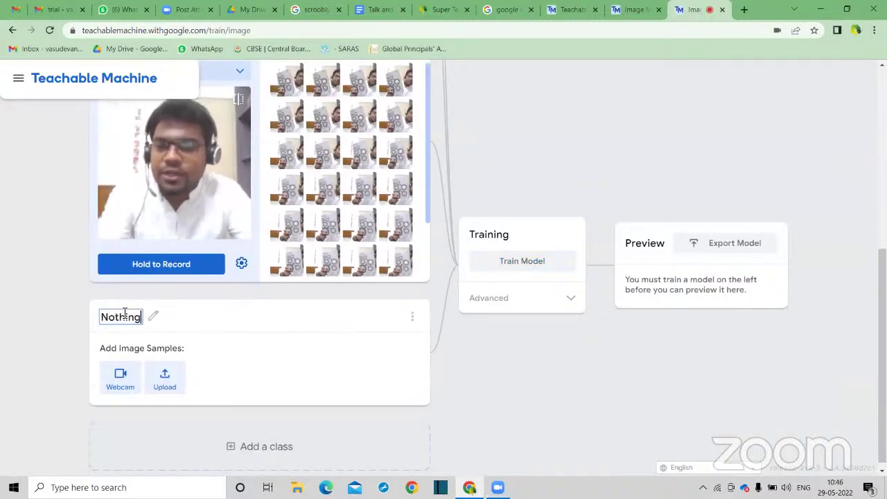
left_click(120, 378)
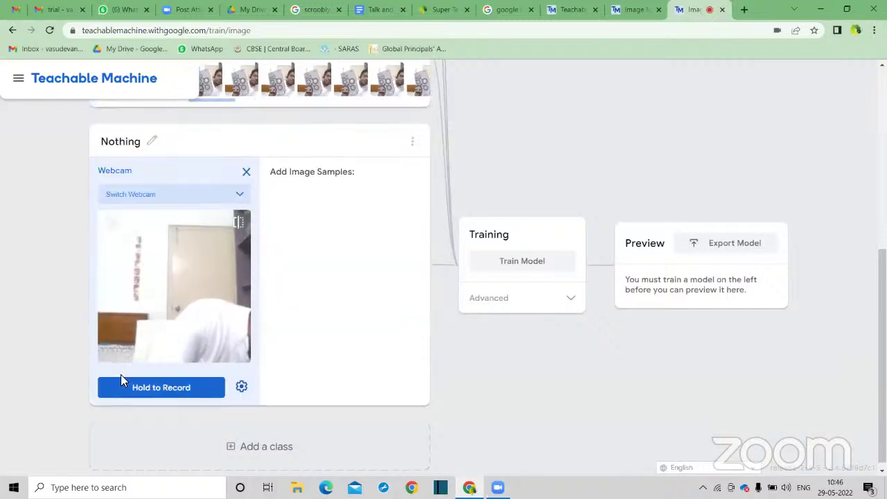
left_click_drag(160, 386, 161, 385)
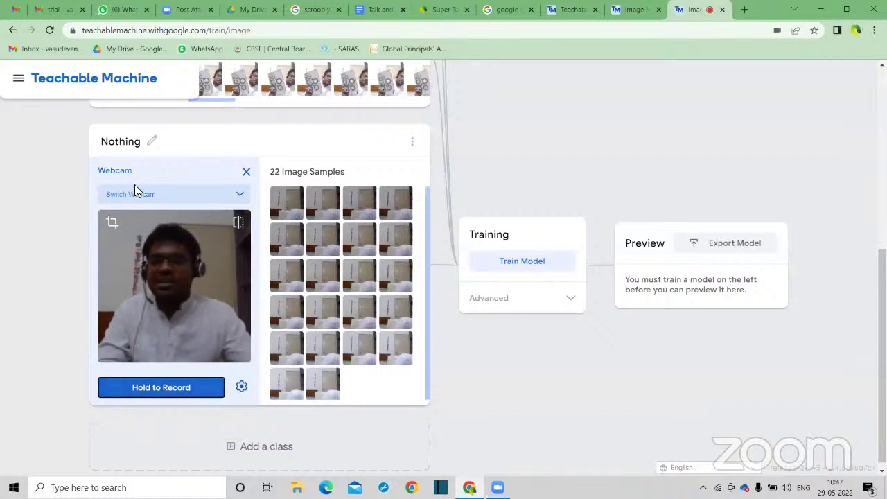
Train the four-class model and bring the output bars of all classes into view in the live webcam preview
left_click(533, 267)
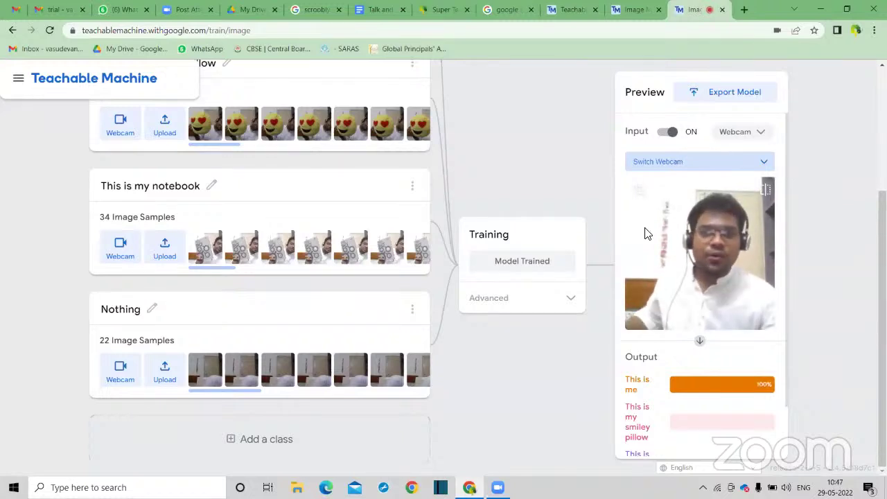
scroll(726, 372, "down", 1)
scroll(700, 353, "down", 2)
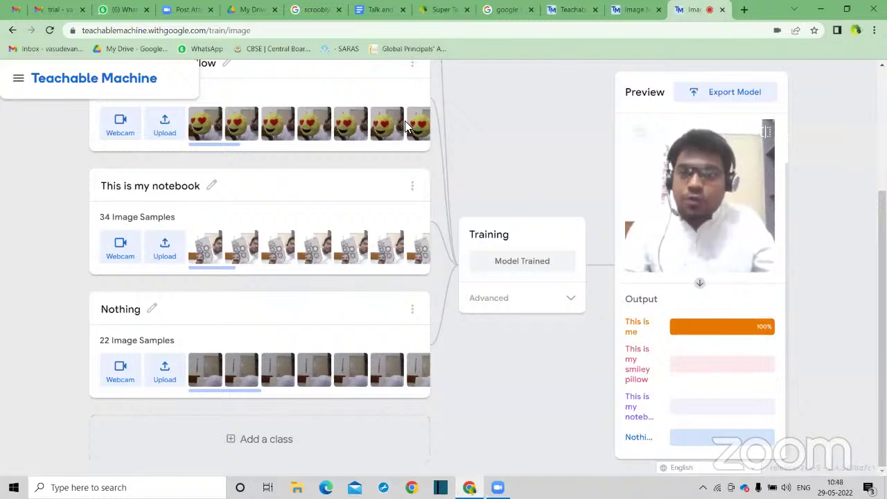
Open the project Components_of_food.tm from Google Drive, leaving the current project without saving it
left_click(18, 77)
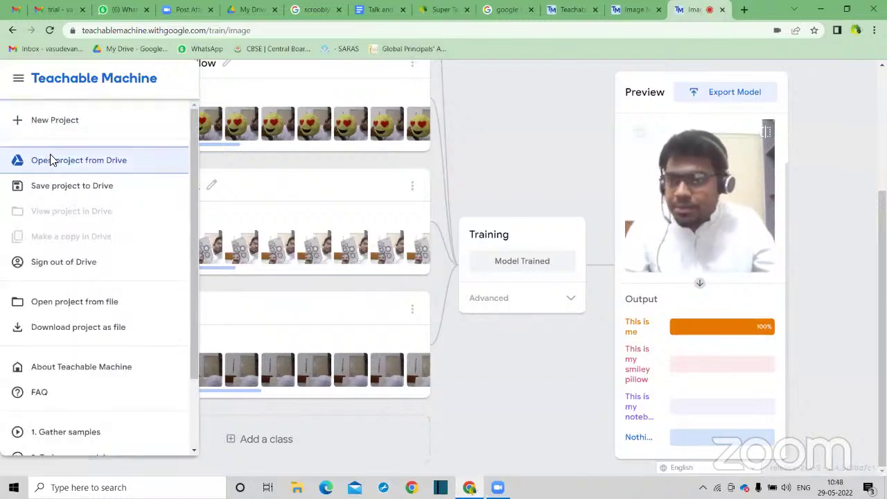
left_click(26, 159)
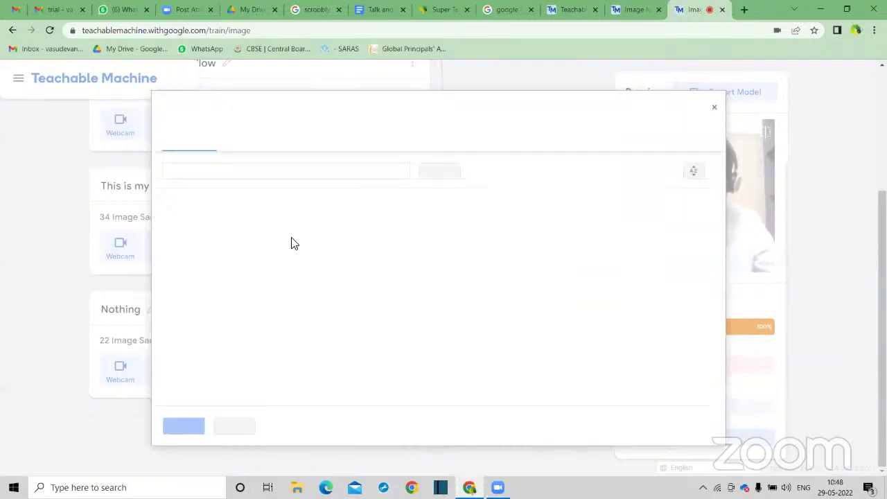
left_click(204, 229)
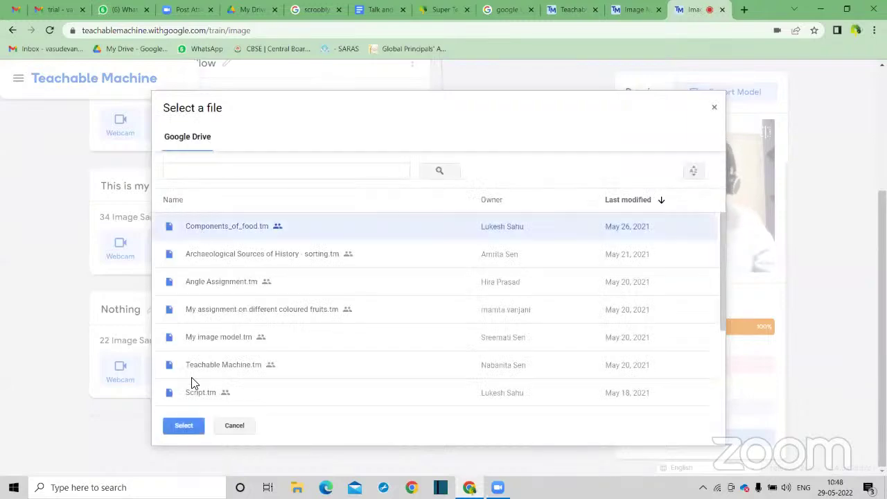
left_click(183, 425)
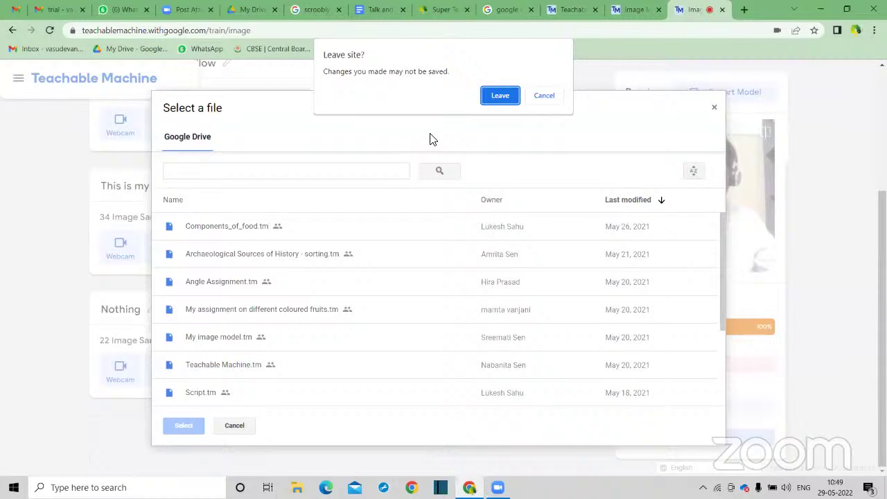
key("Return")
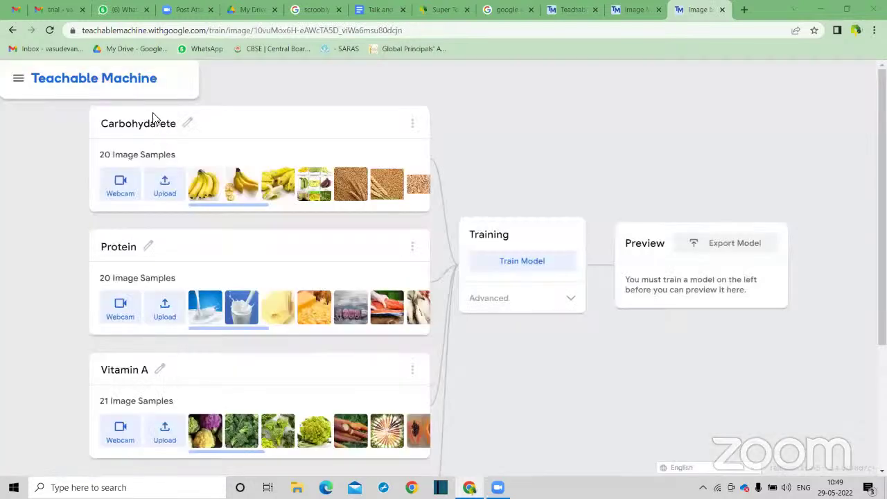
Correct the spelling of the first food class name to "Carbohydrate"
left_click(157, 125)
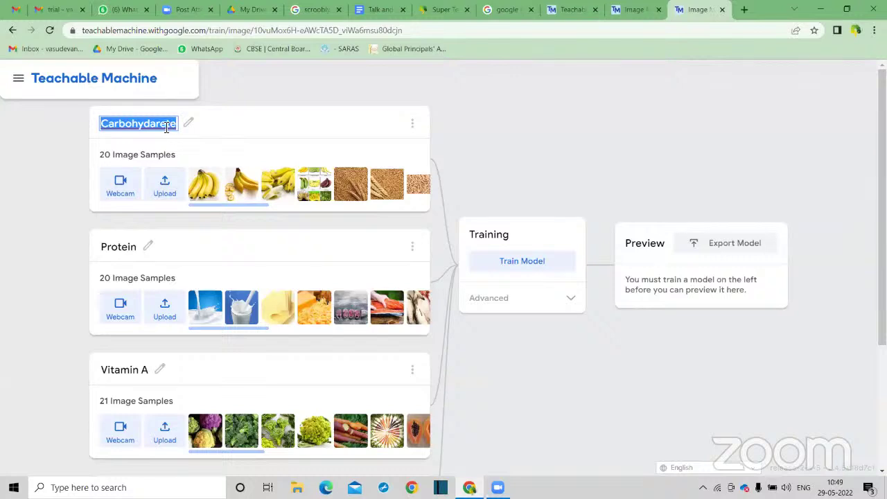
left_click(170, 122)
key("BackSpace")
key("BackSpace")
key("BackSpace")
type("ra")
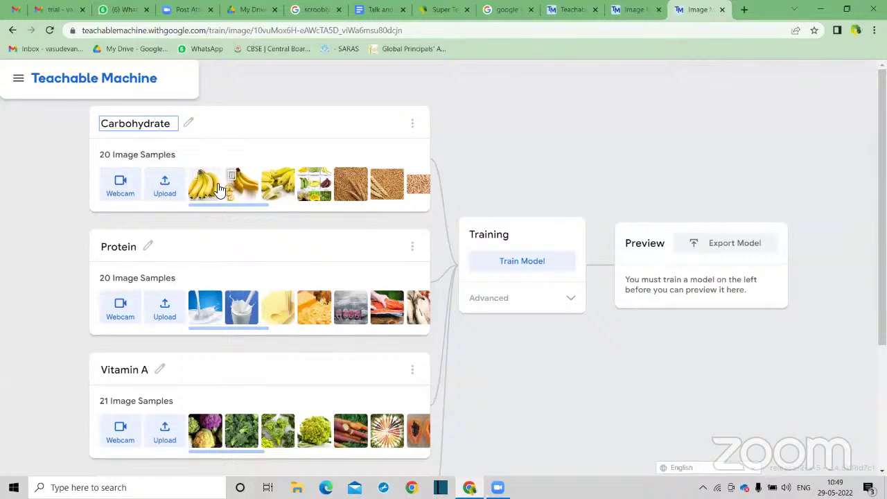
Train the food components model and review the image samples of the Carbohydrate, Protein, Vitamin A and Vitamin C classes
scroll(296, 296, "down", 2)
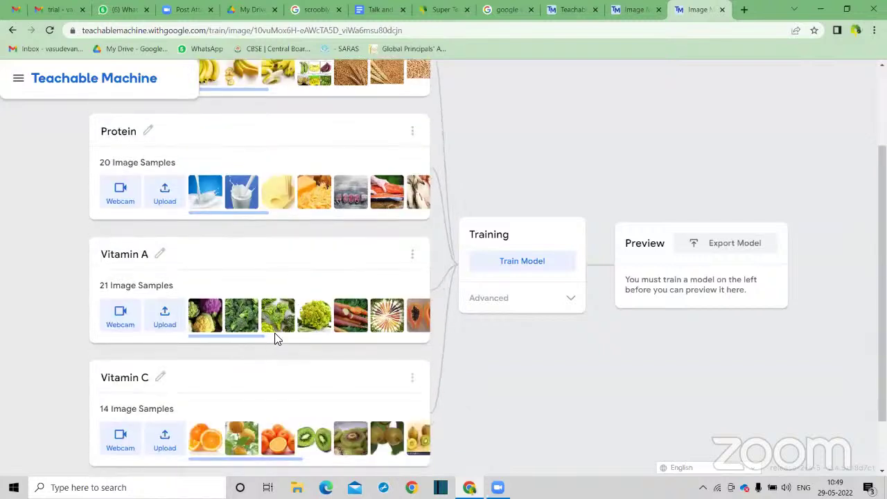
scroll(236, 319, "down", 1)
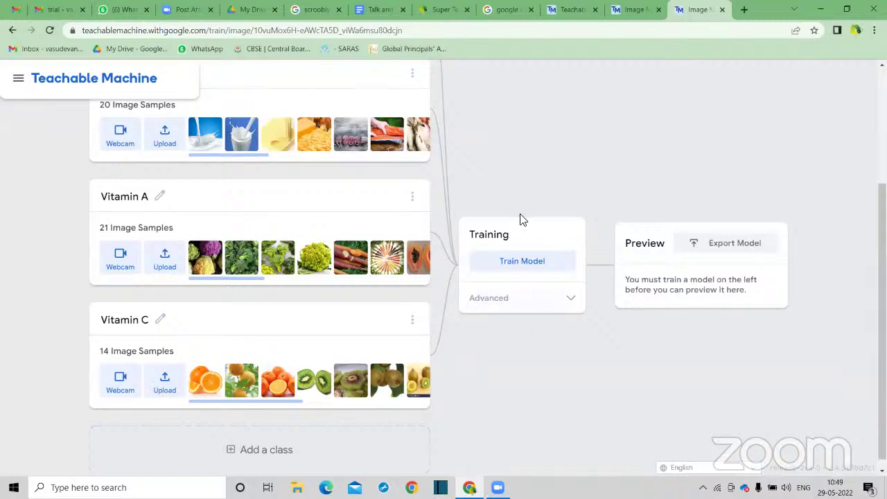
left_click(539, 267)
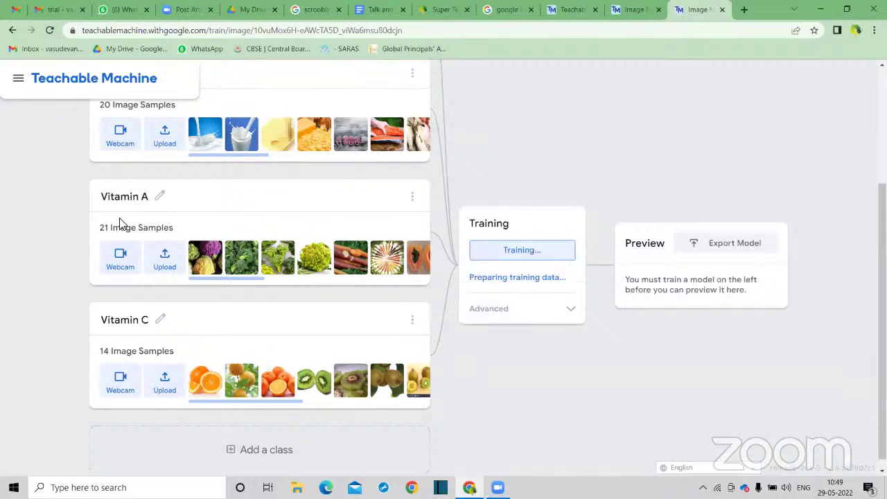
scroll(365, 253, "up", 1)
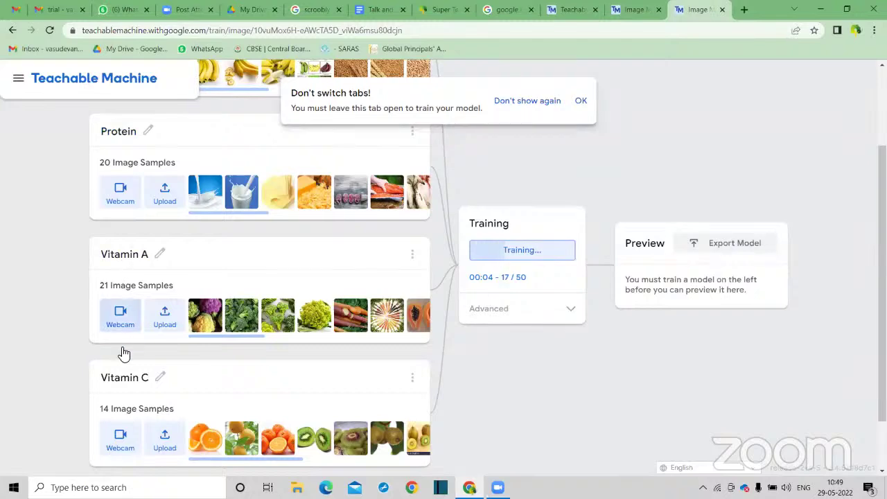
scroll(145, 322, "down", 2)
scroll(142, 360, "up", 3)
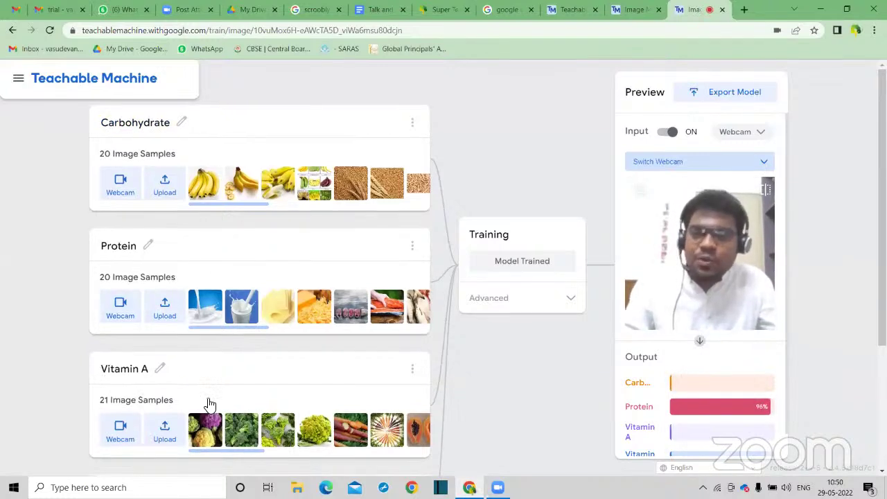
scroll(209, 404, "down", 3)
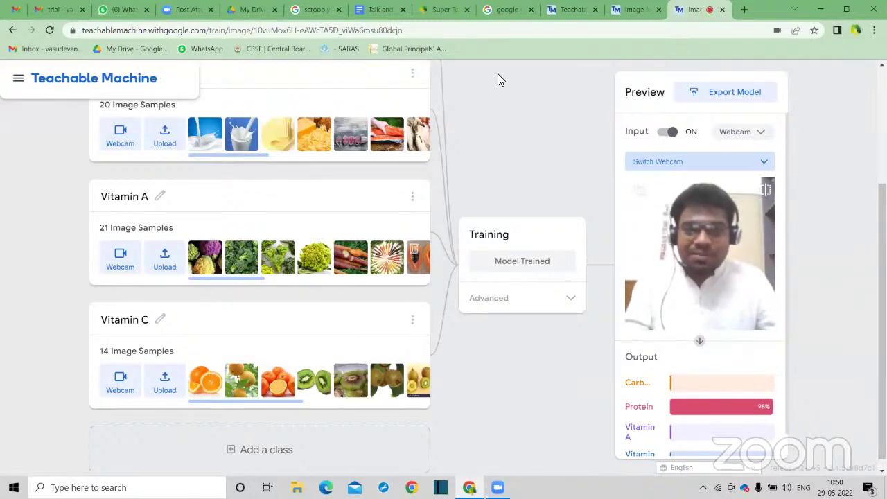
Close the food components project without saving and return to the happy and sad faces project
left_click(721, 10)
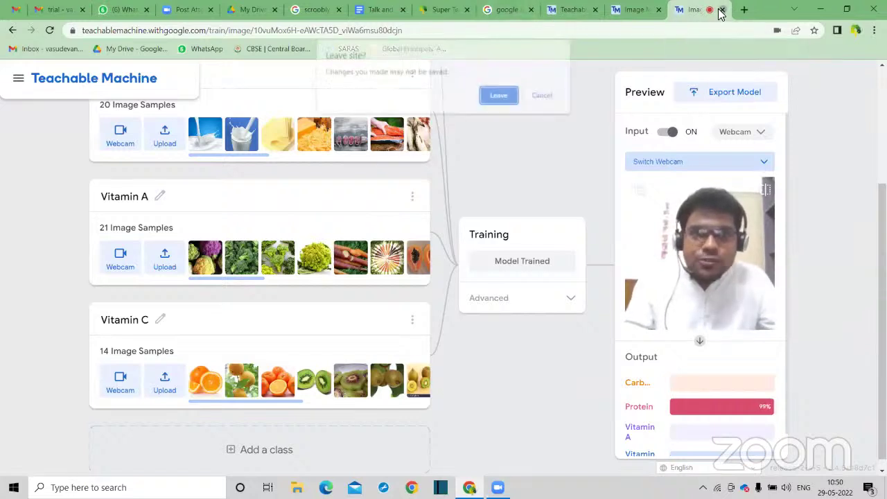
left_click(505, 96)
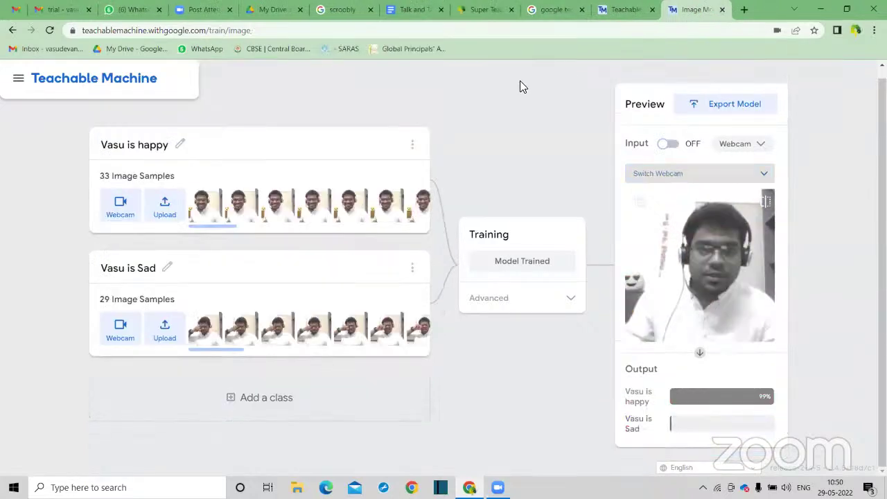